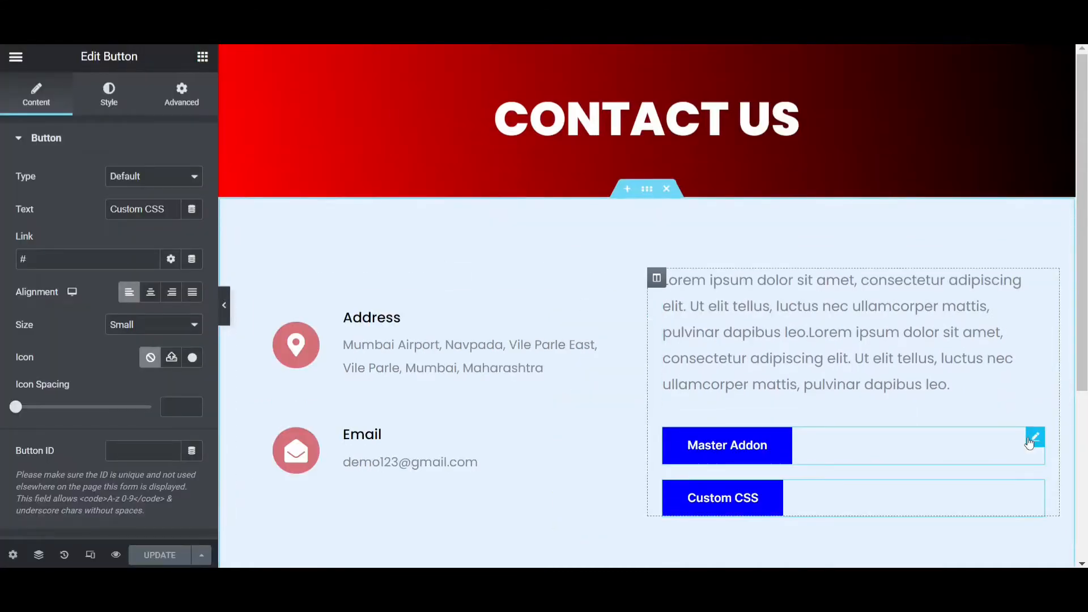
Clear all code from the Master Addons Custom CSS of the Master Addon button and update the page.
left_click(1034, 438)
left_click(182, 94)
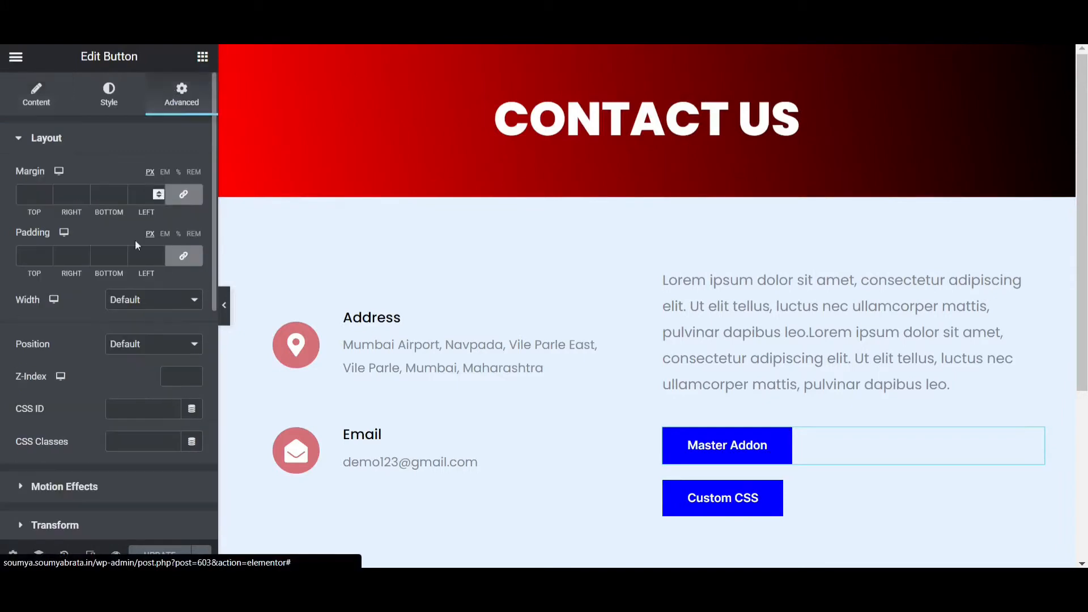
scroll(131, 387, "down", 8)
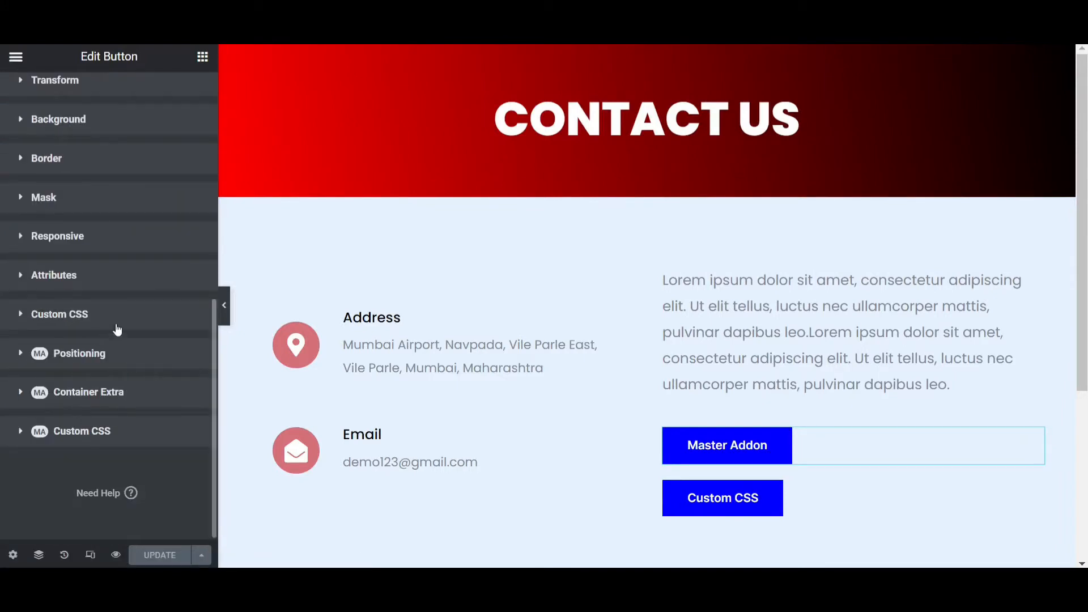
left_click(115, 321)
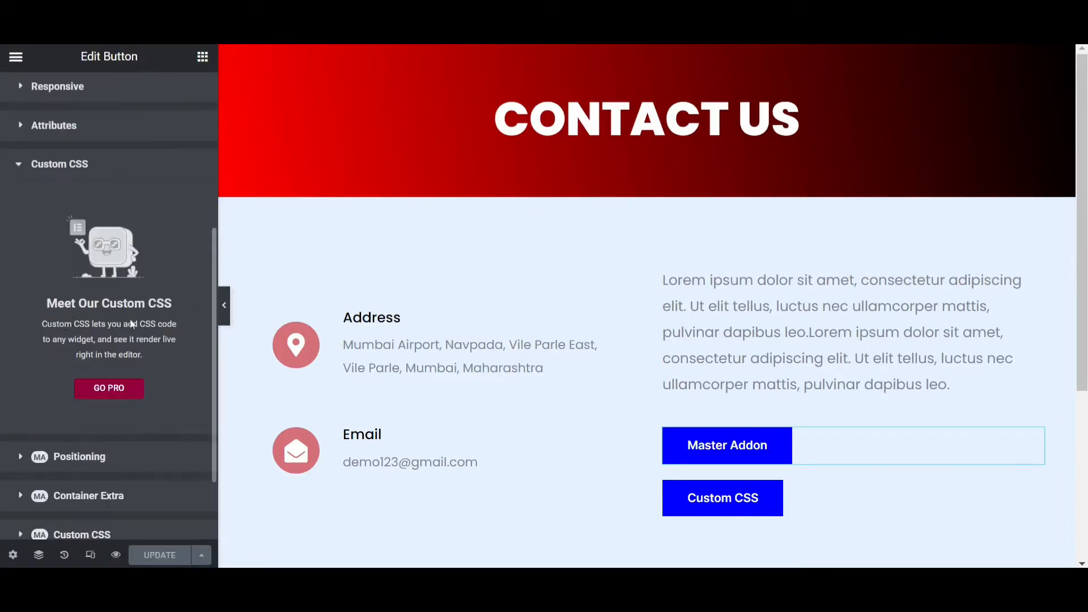
left_click(82, 534)
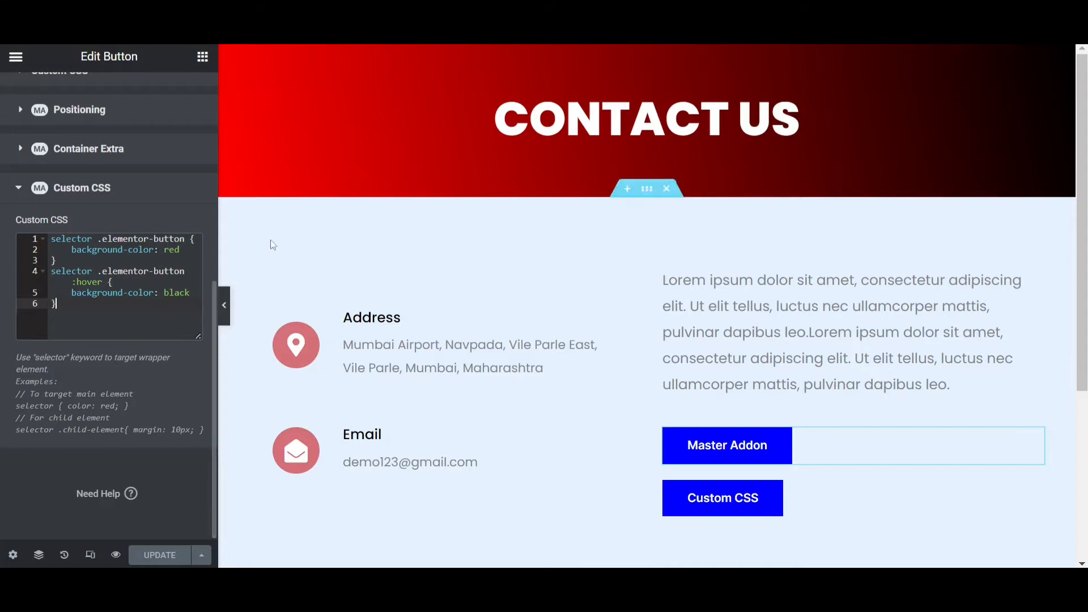
left_click(74, 292)
left_click_drag(73, 292, 47, 244)
key("BackSpace")
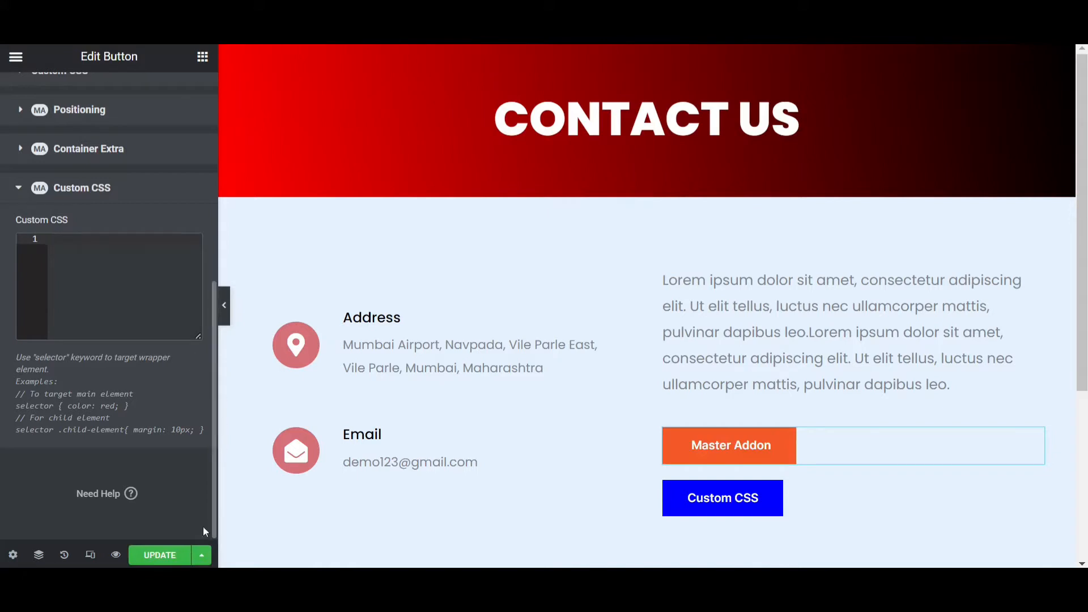
left_click(160, 555)
Delete the Master Addon and Custom CSS buttons below the paragraph text.
scroll(137, 337, "up", 5)
scroll(138, 337, "up", 2)
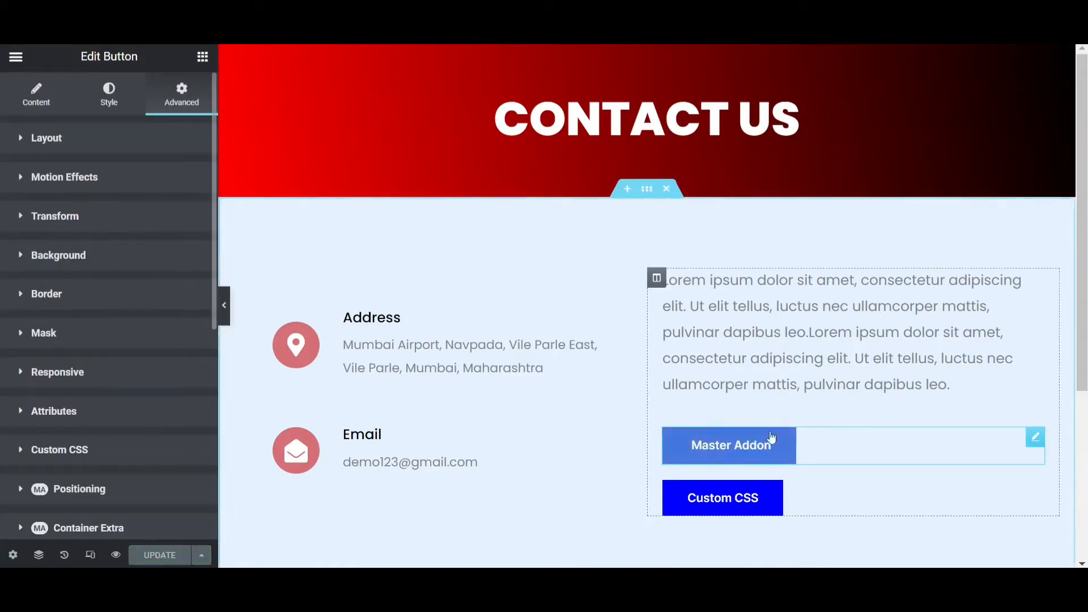
right_click(845, 440)
left_click(892, 556)
right_click(801, 472)
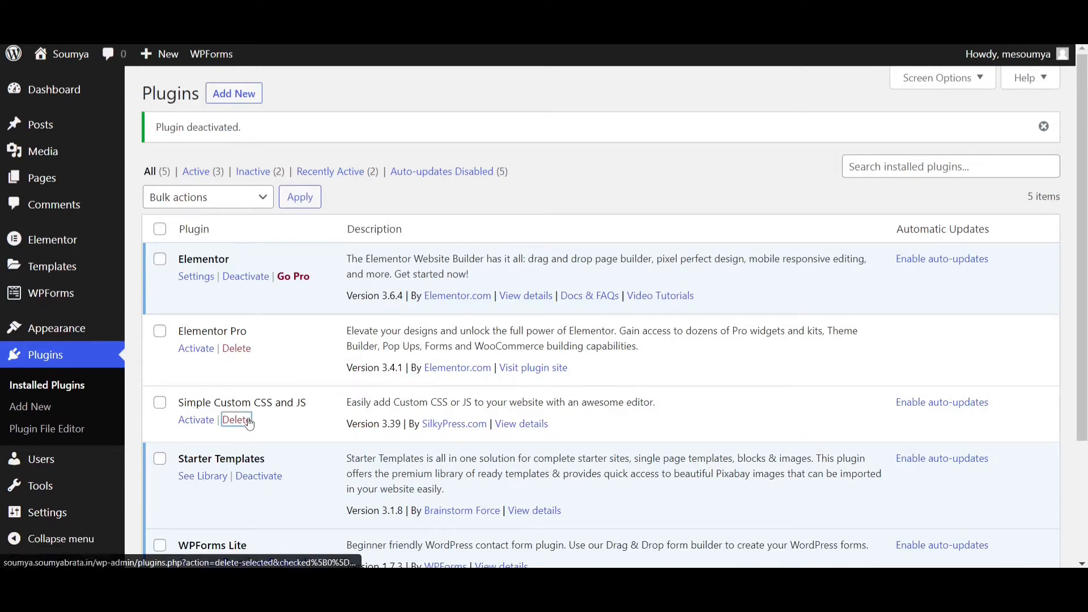
Delete the Simple Custom CSS and JS plugin and open the page for adding new plugins.
left_click(236, 420)
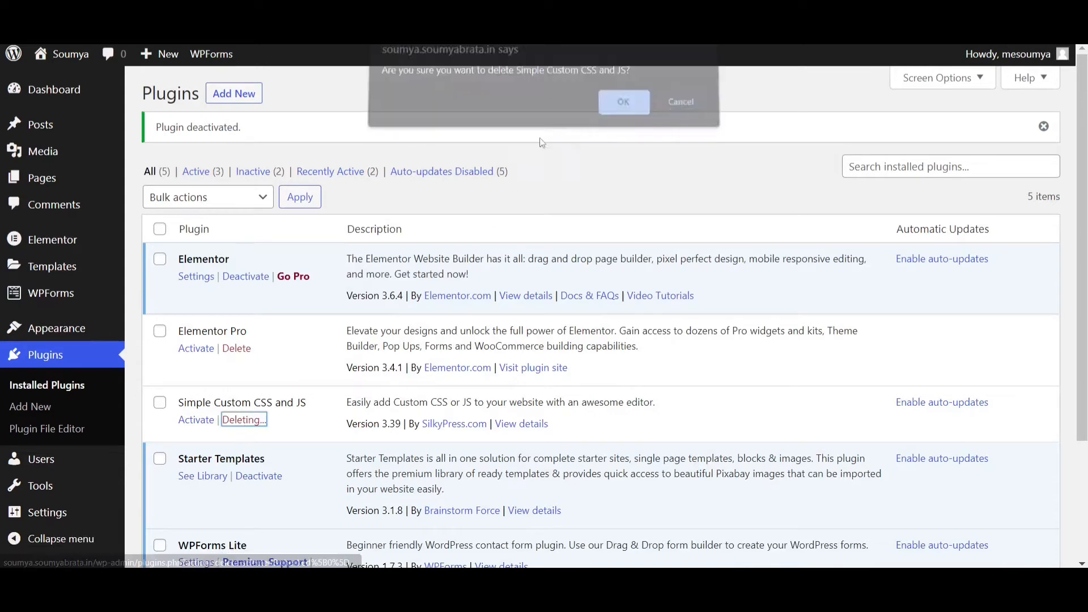
left_click(623, 109)
left_click(232, 92)
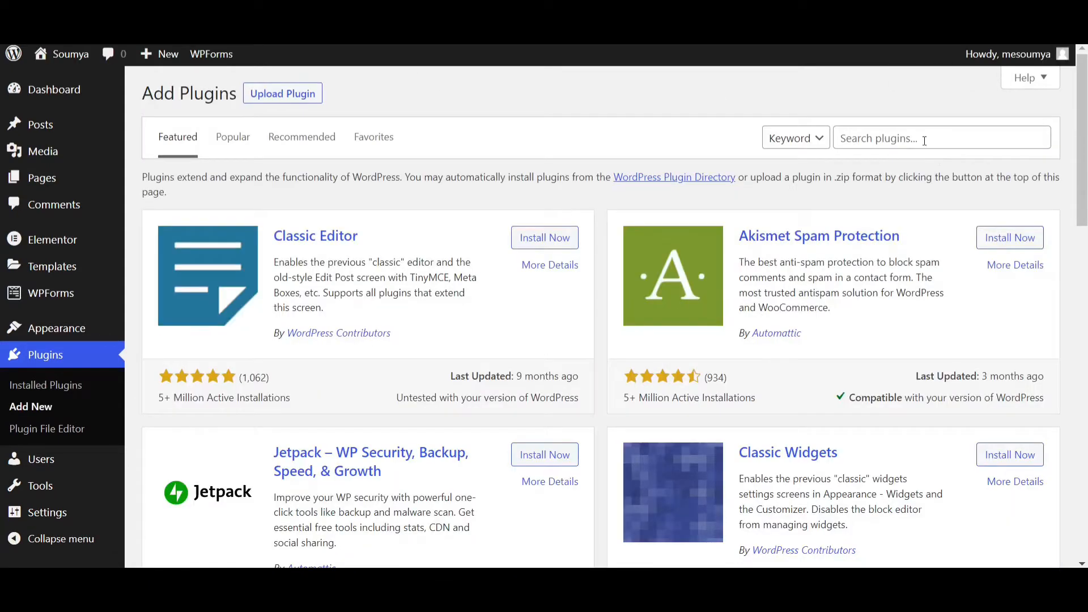
Search the plugin directory for master addons and install Master Addons for Elementor.
left_click(924, 140)
type("master addons")
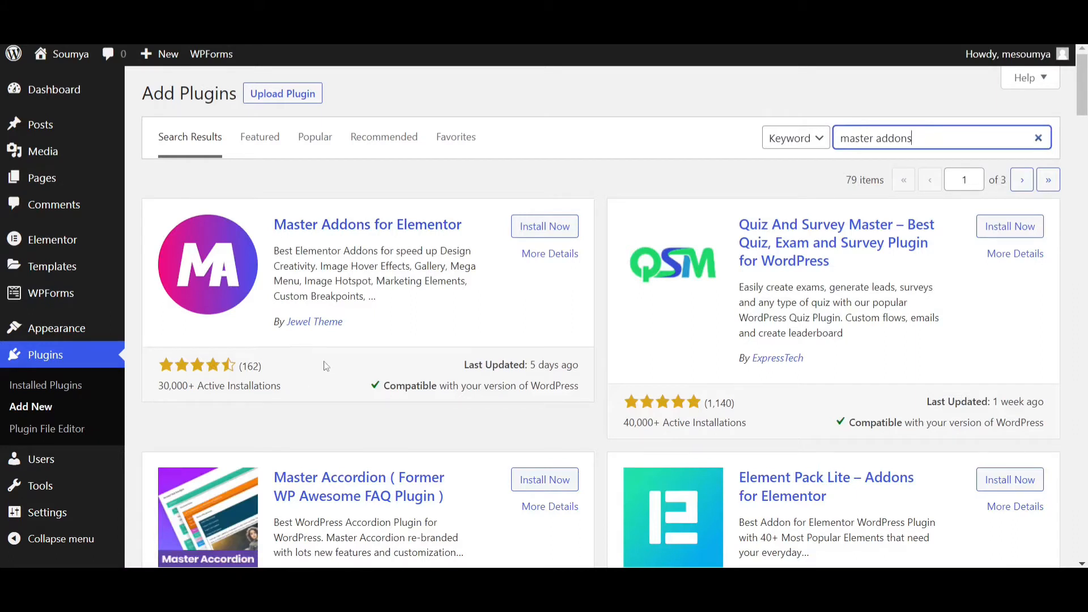
left_click_drag(269, 218, 473, 230)
left_click(527, 228)
left_click(480, 290)
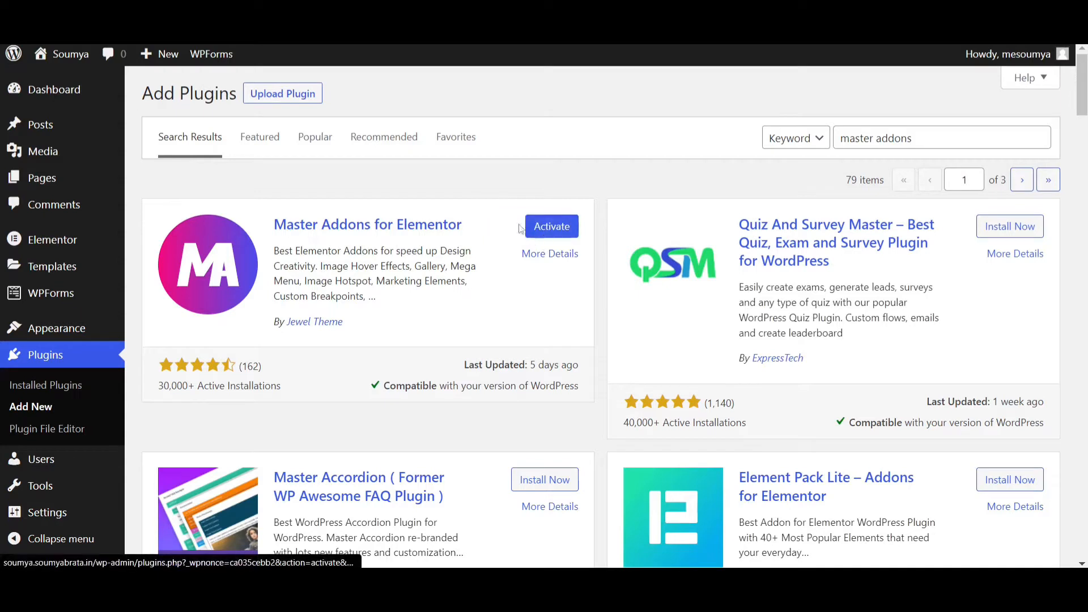
Activate Master Addons for Elementor and skip its opt-in for update notifications and diagnostic tracking.
left_click(547, 236)
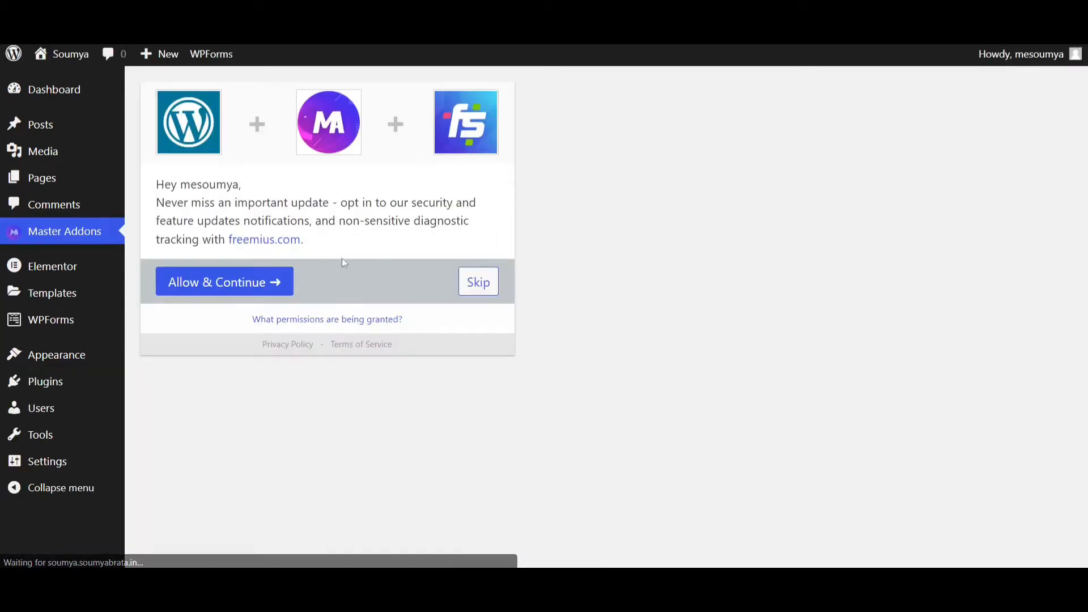
left_click(486, 287)
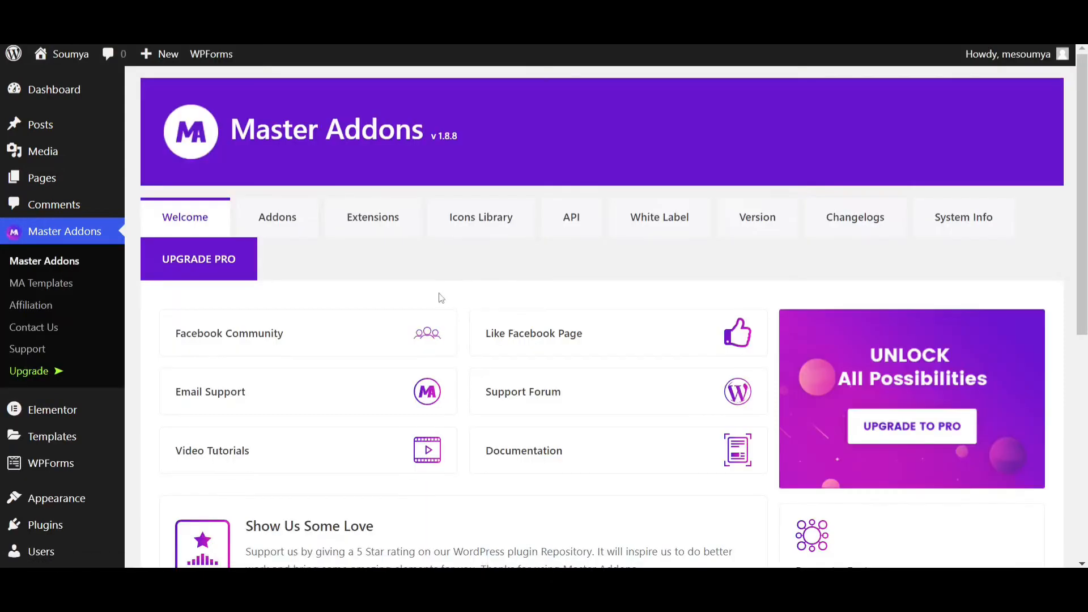
scroll(419, 405, "down", 4)
scroll(418, 405, "up", 4)
Disable all addons and all extensions in the Master Addons settings.
left_click(264, 229)
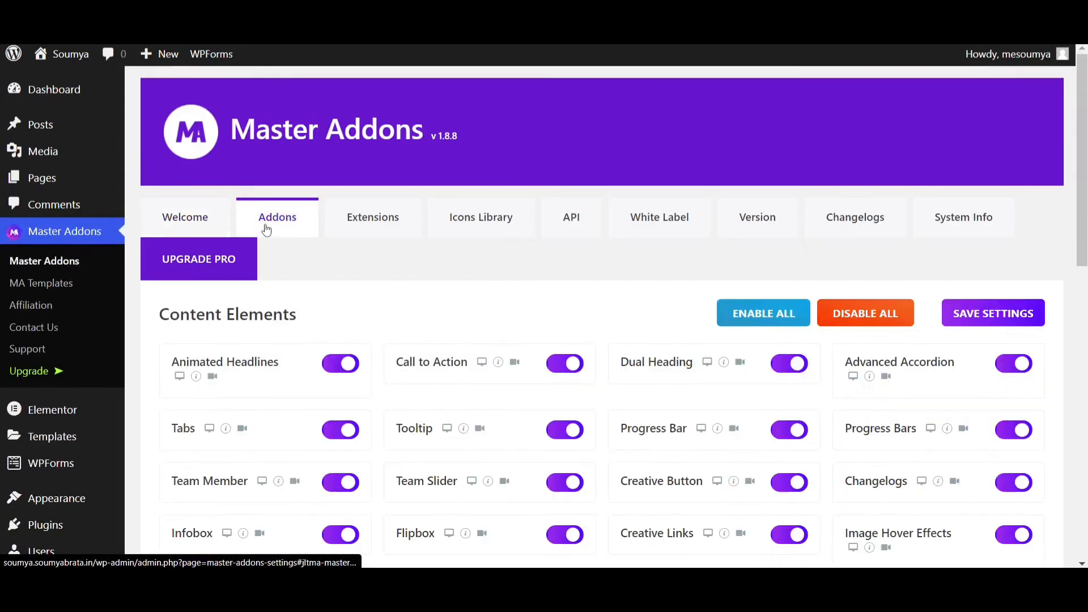
left_click(852, 313)
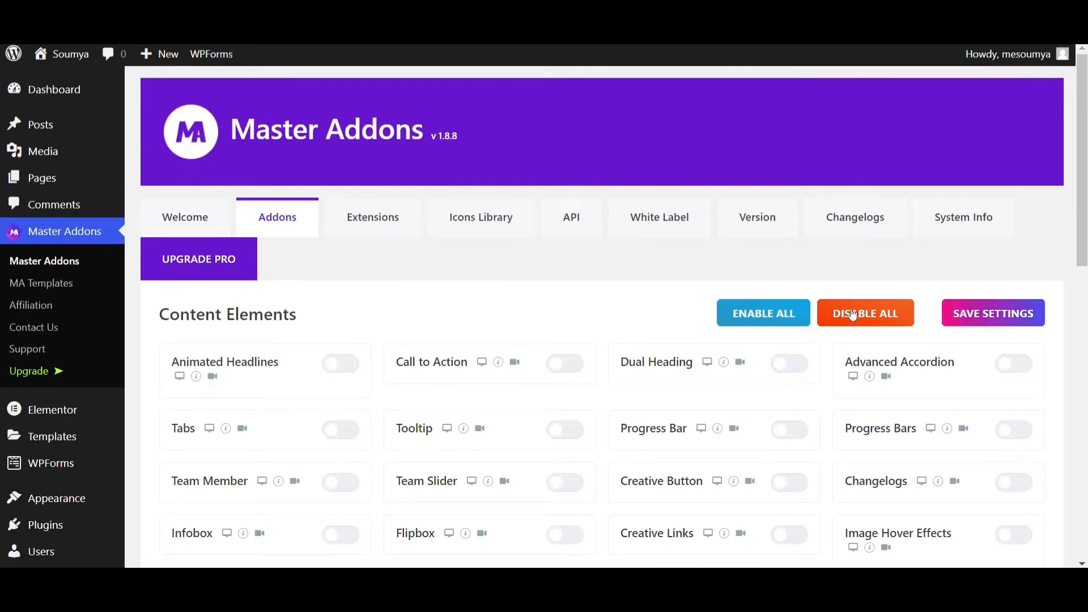
scroll(419, 283, "down", 3)
scroll(433, 186, "up", 3)
left_click(365, 221)
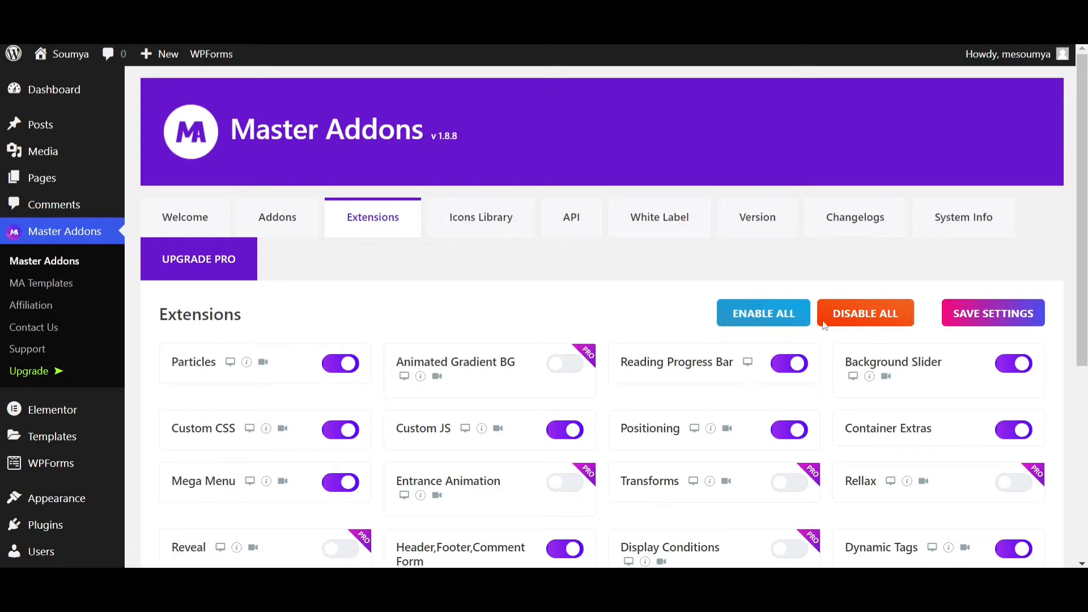
left_click(846, 318)
Enable the Custom CSS extension in the Master Addons settings.
left_click(291, 225)
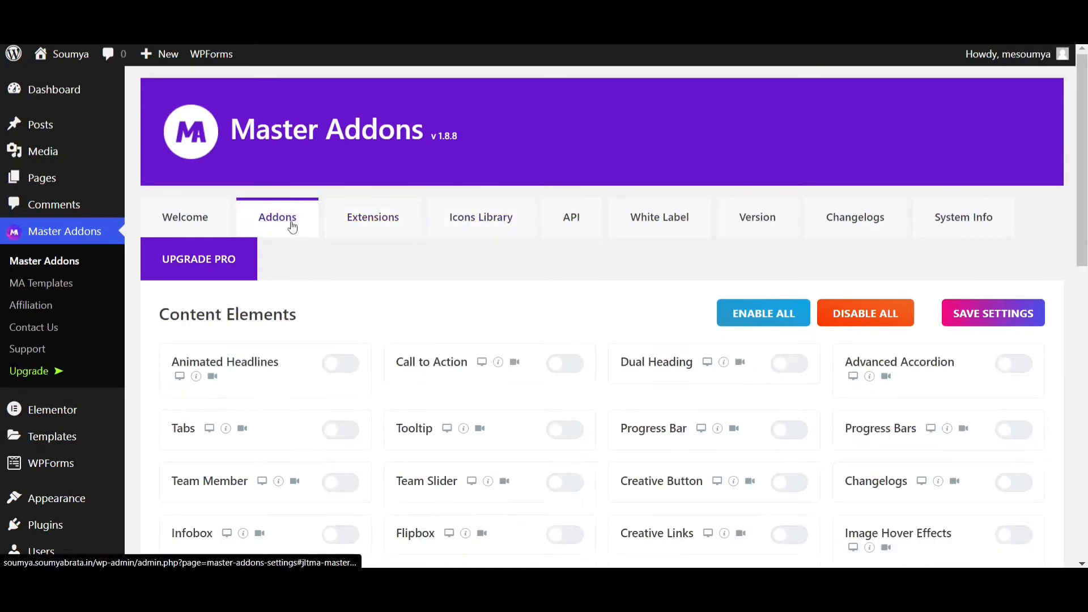
scroll(458, 349, "down", 3)
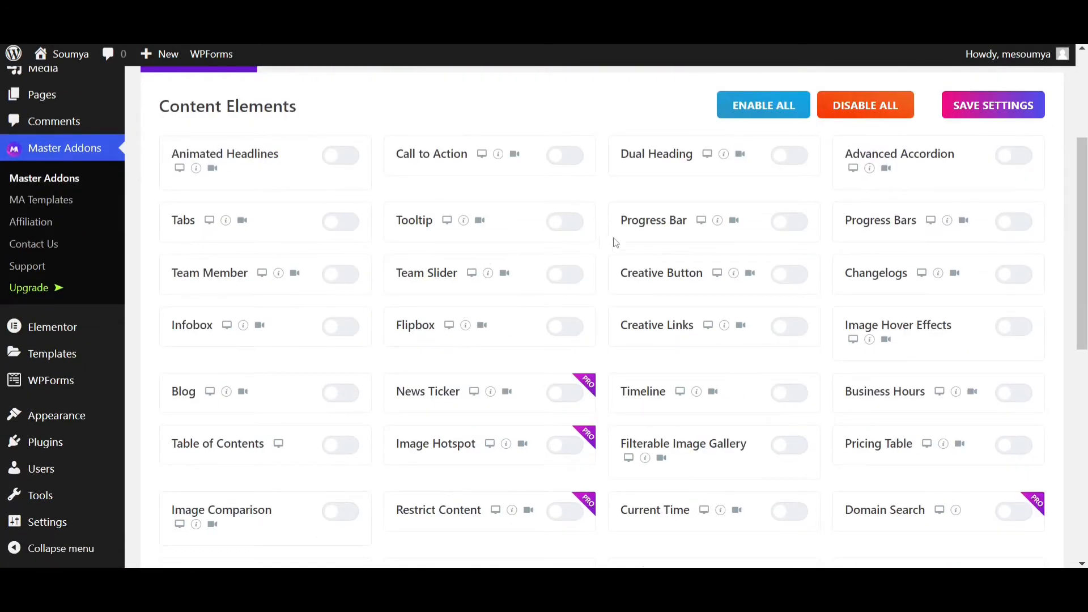
scroll(559, 238, "up", 4)
left_click(372, 217)
left_click_drag(172, 429, 243, 434)
left_click(245, 440)
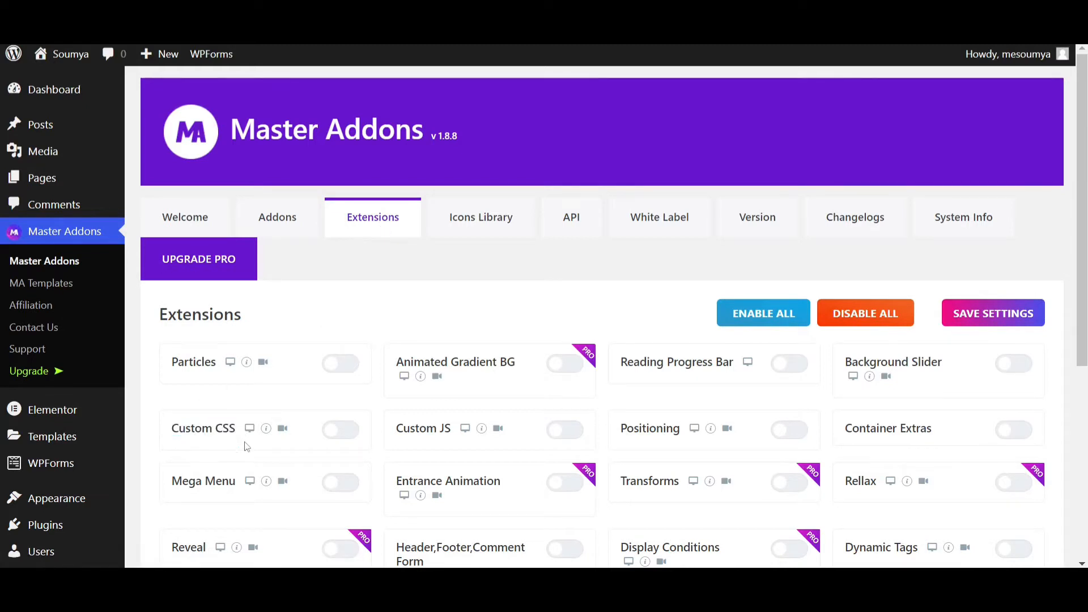
left_click(332, 437)
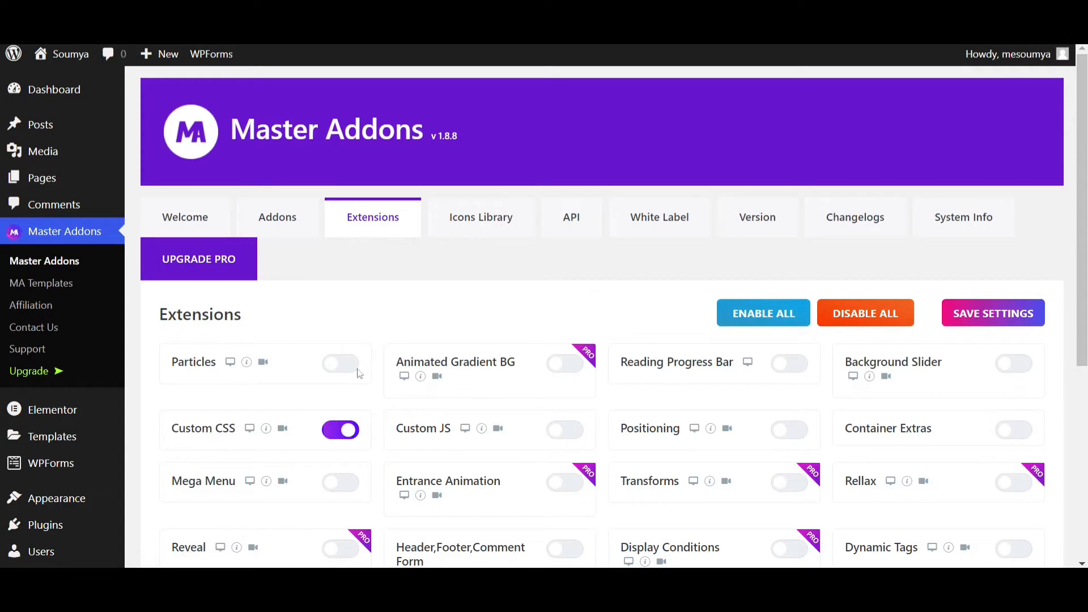
scroll(465, 484, "down", 4)
scroll(499, 490, "up", 4)
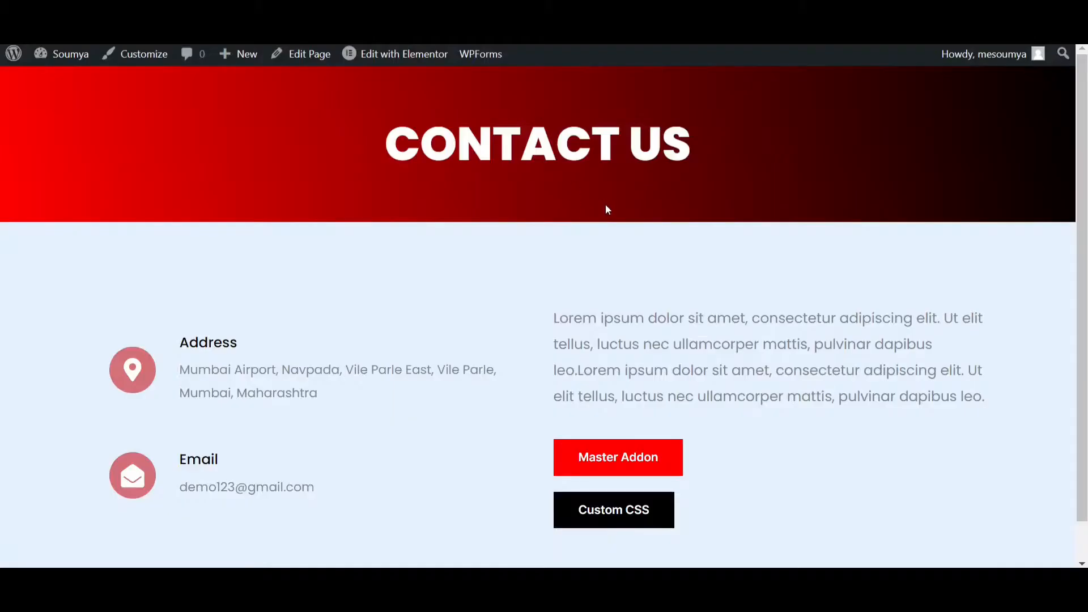
Reload the live Contact Us page, and in the Elementor editor add a Button widget below the paragraph text.
key("F5")
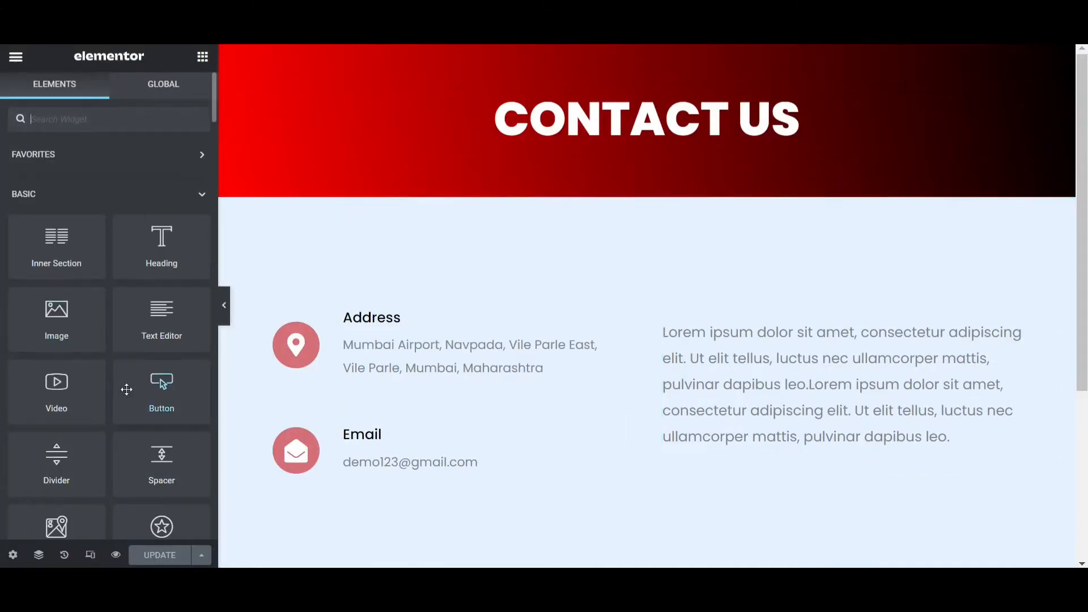
left_click_drag(126, 389, 682, 450)
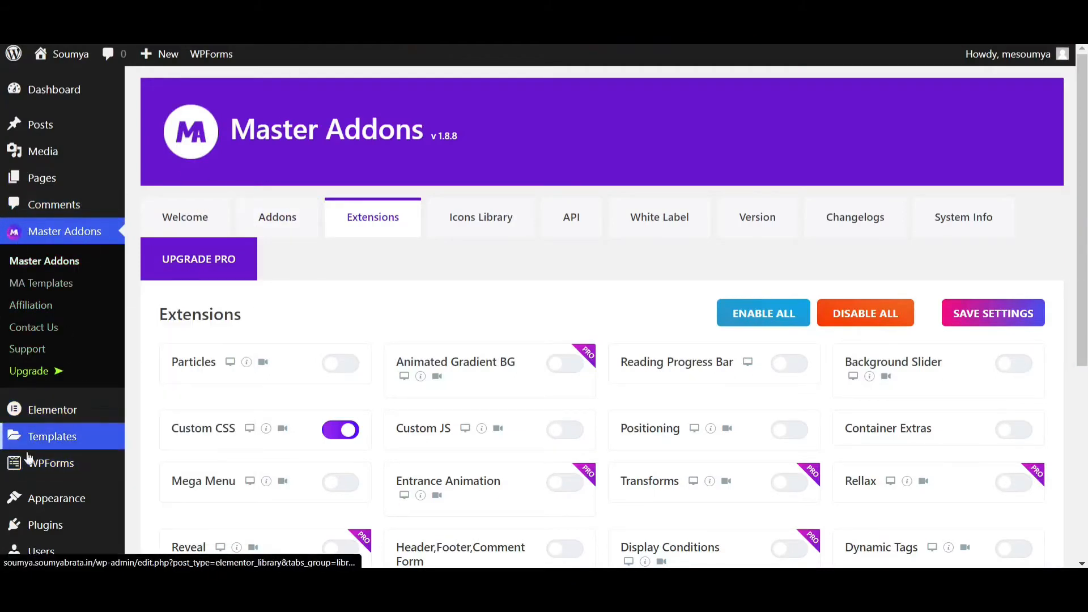
Open the list of installed plugins and check the status of Elementor Pro.
mouse_move(53, 525)
left_click(155, 483)
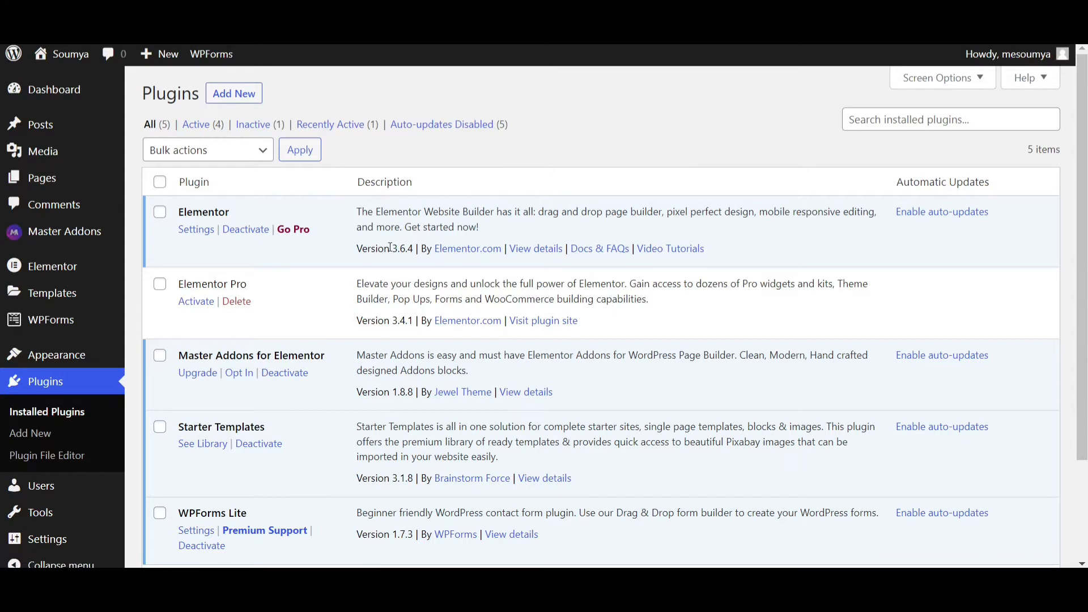
left_click_drag(256, 286, 181, 283)
left_click(207, 283)
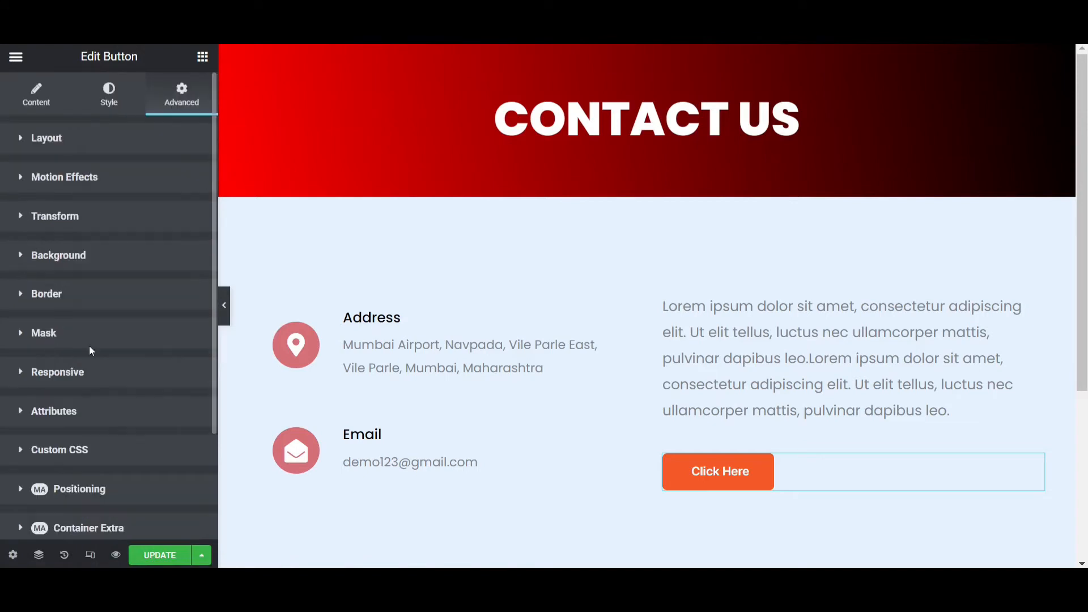
In the Click Here button's Master Addons Custom CSS, write a selector .elementor-button rule with background-color: red.
scroll(59, 464, "down", 3)
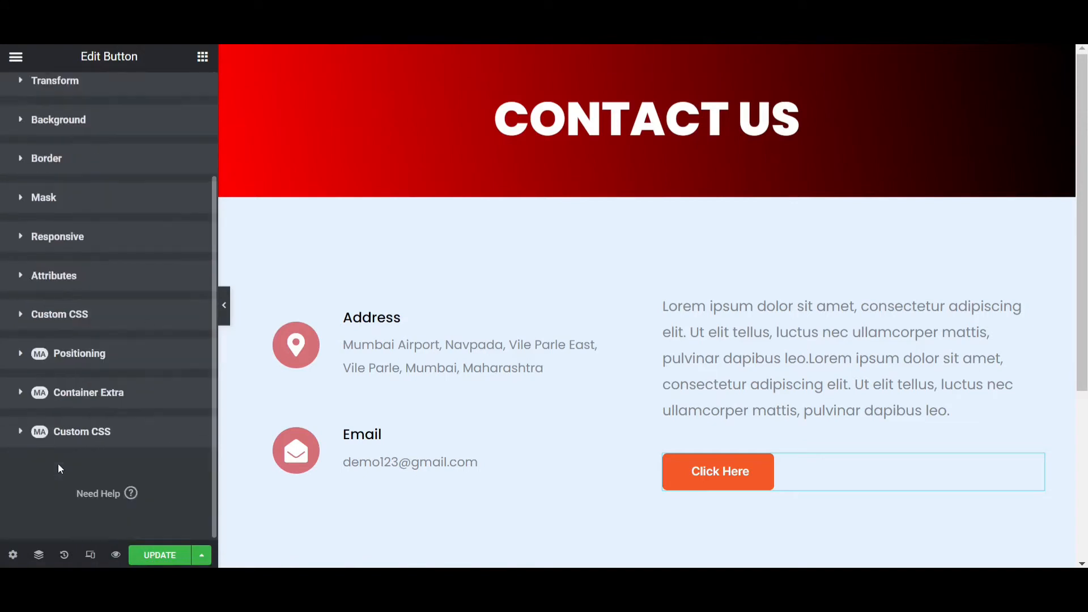
left_click(136, 437)
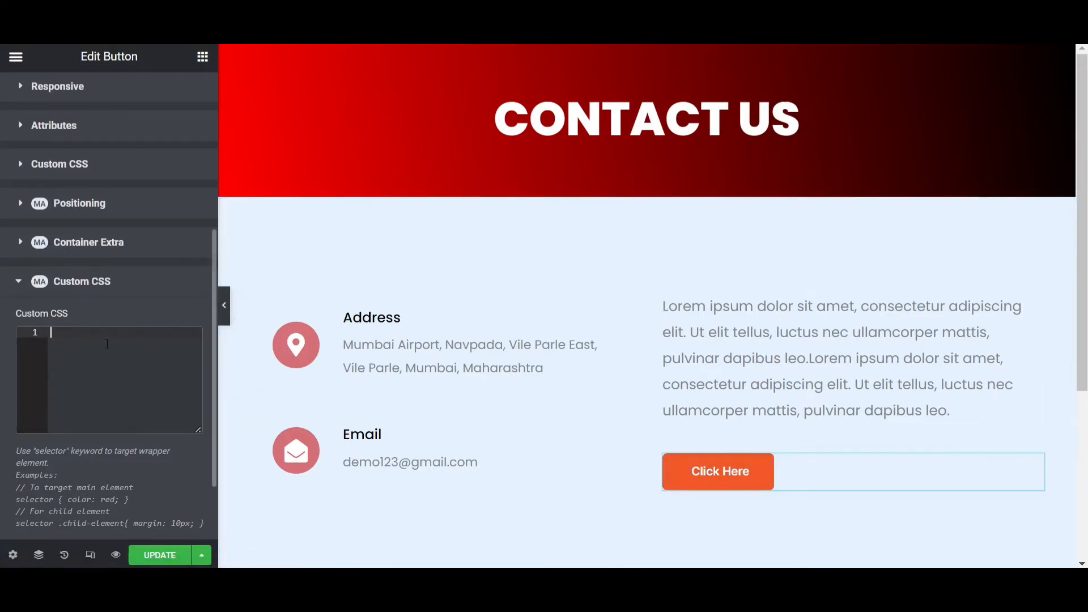
type("sel")
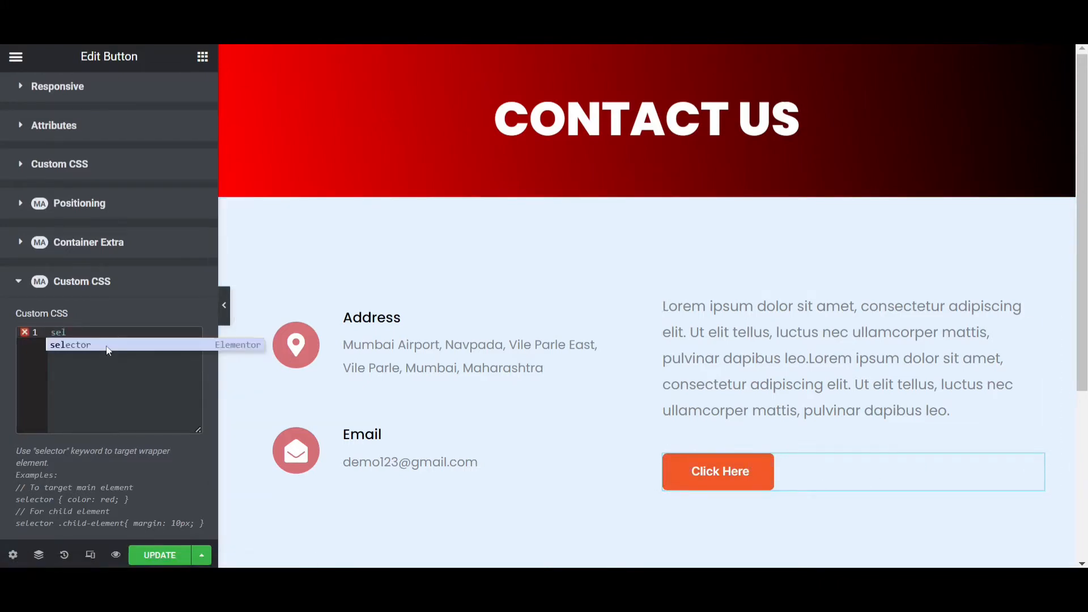
left_click(109, 345)
type(".eleme")
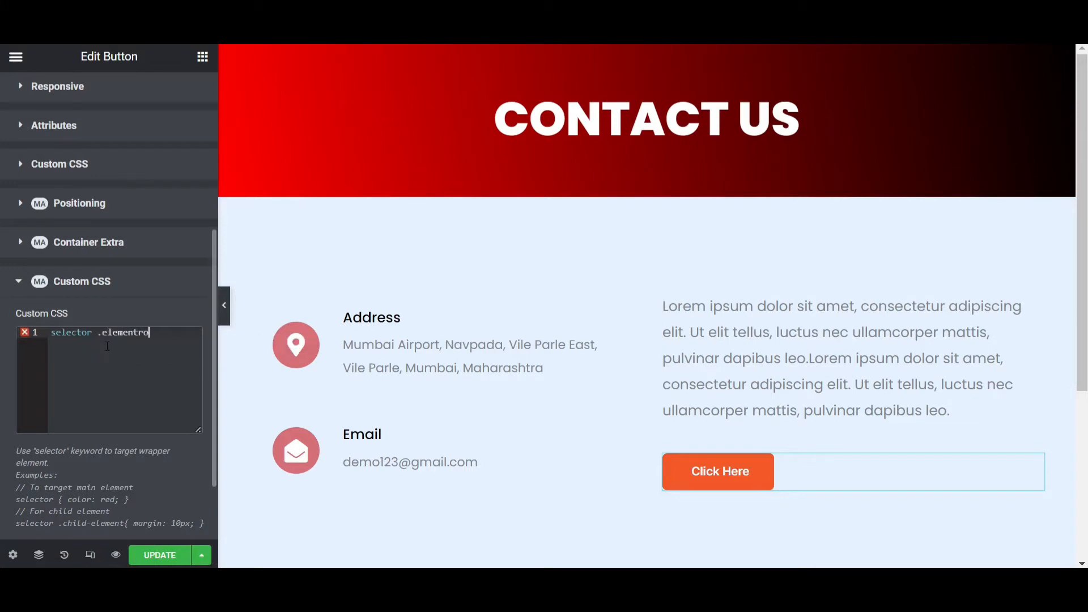
type("ntor-button {")
key("Return")
type("background-color: red")
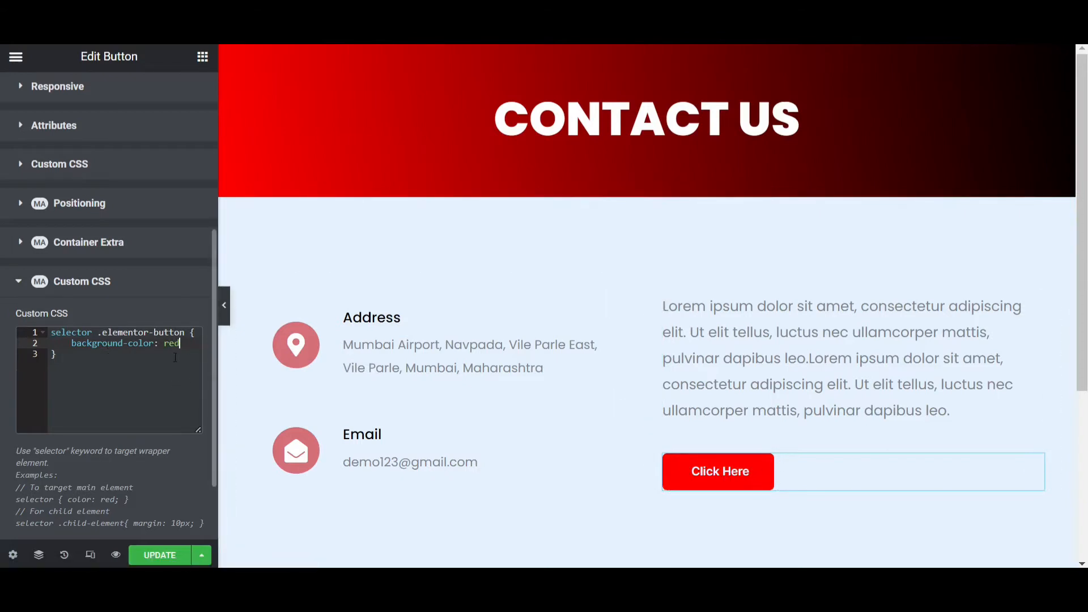
Change the background-color in the .elementor-button rule to blue.
key("BackSpace")
key("BackSpace")
key("BackSpace")
type("blue")
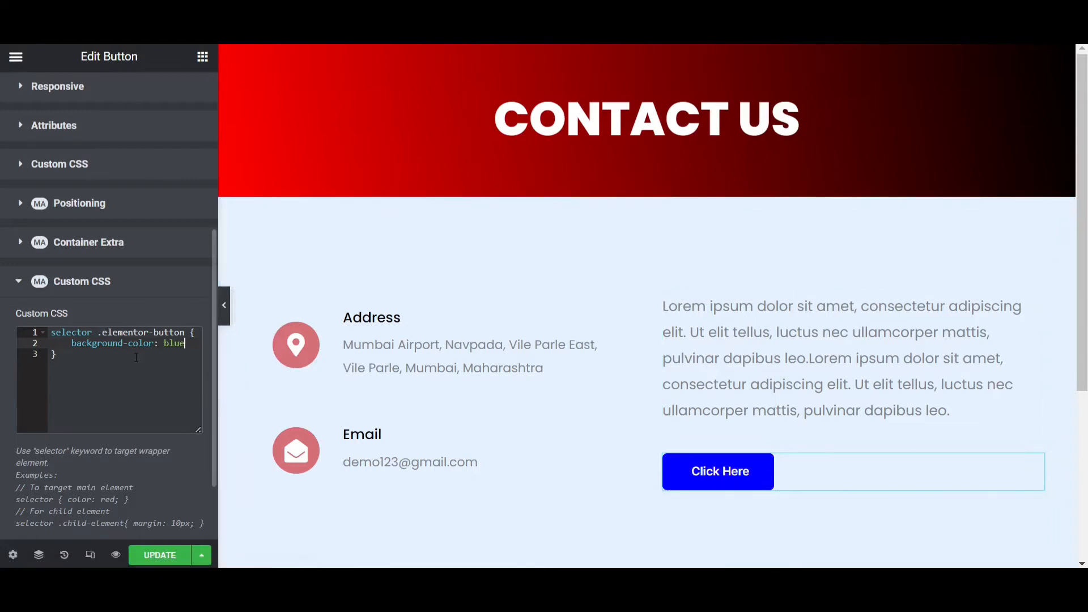
Below the existing rule in the button's custom CSS, add a selector .elementor-button:hover rule with background-color: red.
key("Return")
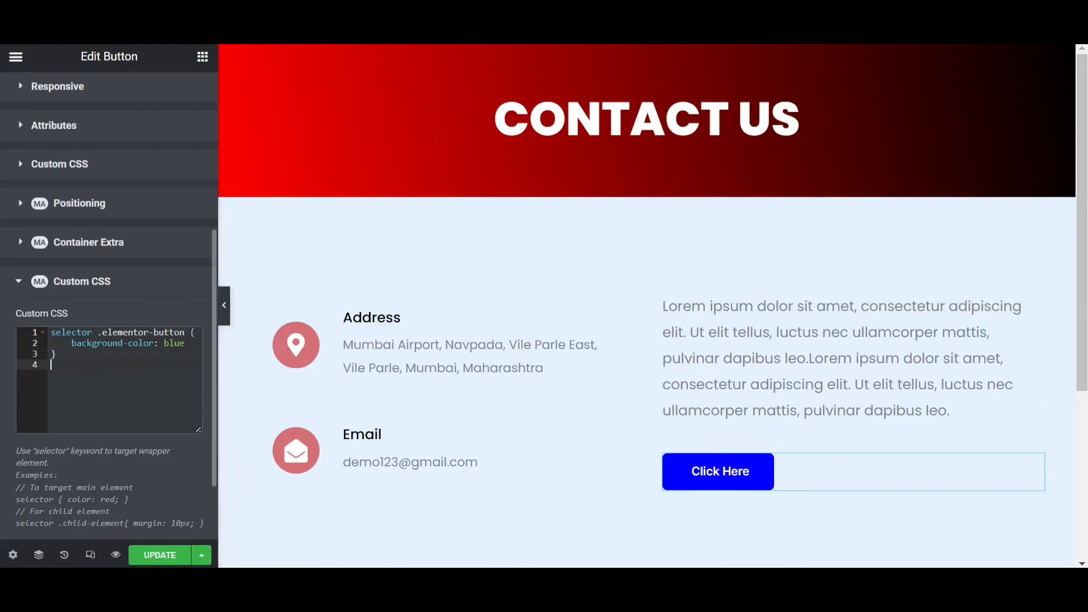
type("selector .elementor-button:hover {}")
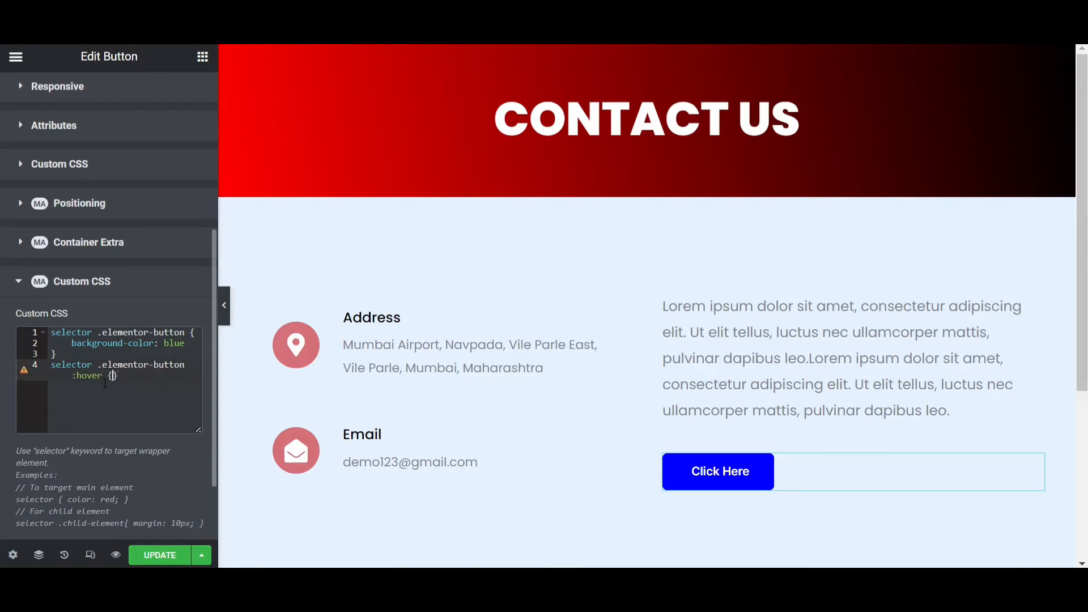
key("Return")
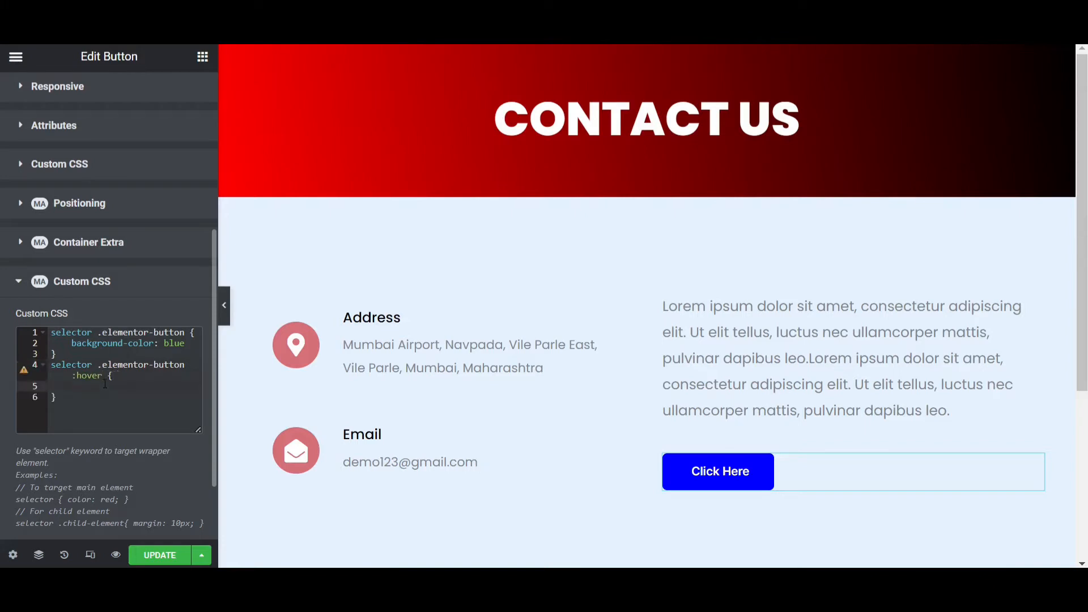
type("ba")
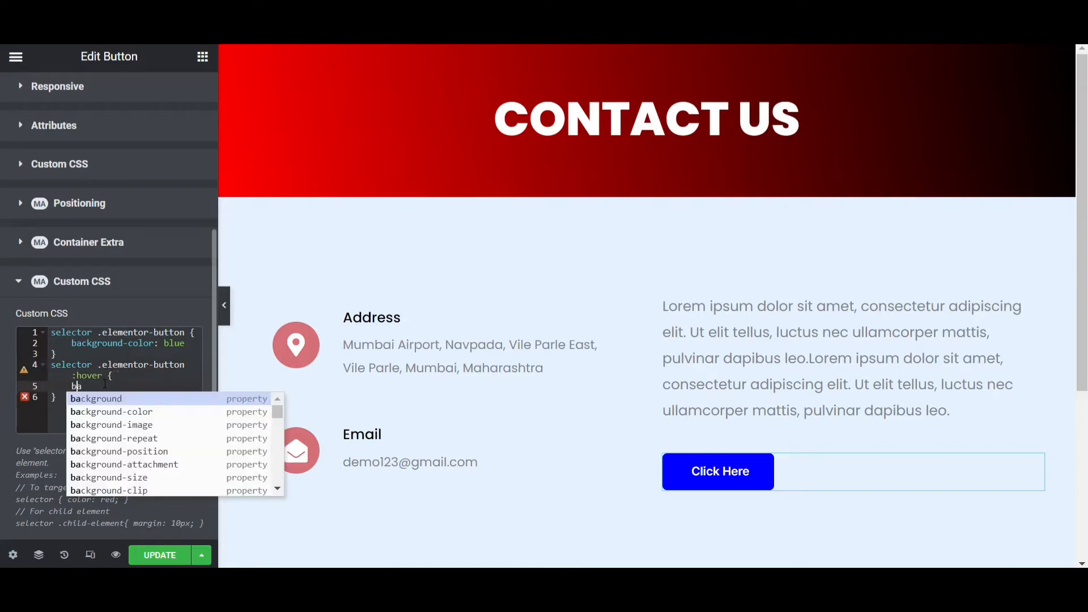
left_click(146, 417)
type("a")
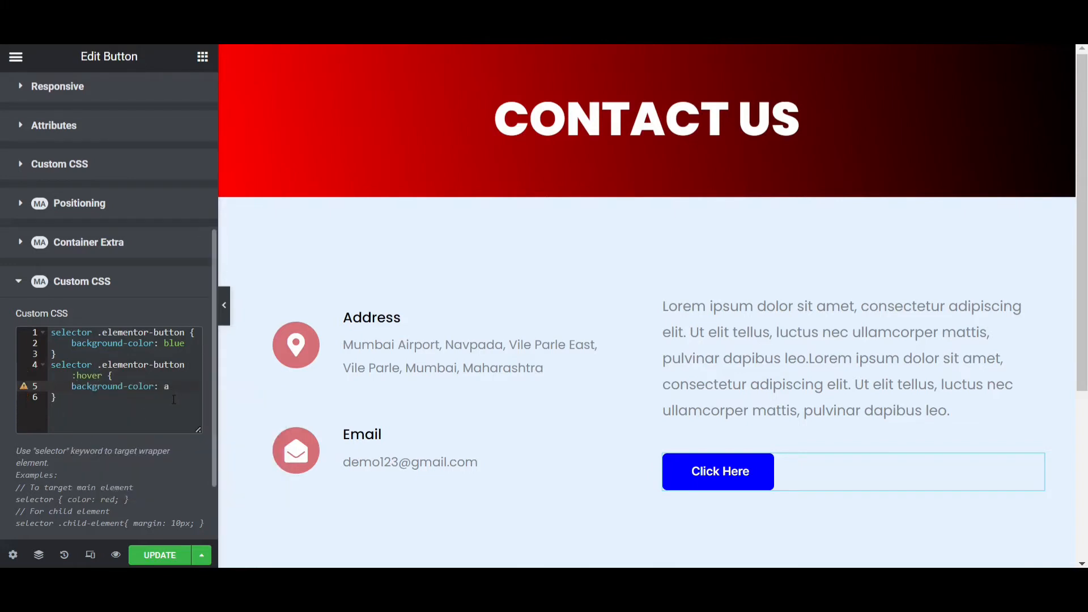
type("re")
key("Delete")
type("d")
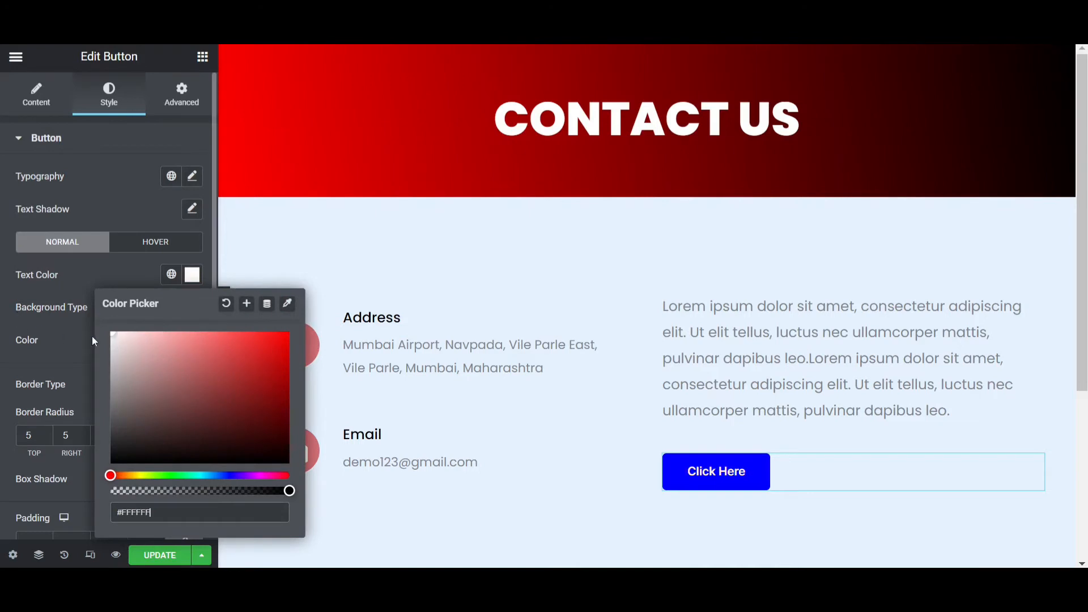
Close the button's text color picker and compare its Normal and Hover style settings.
left_click(90, 338)
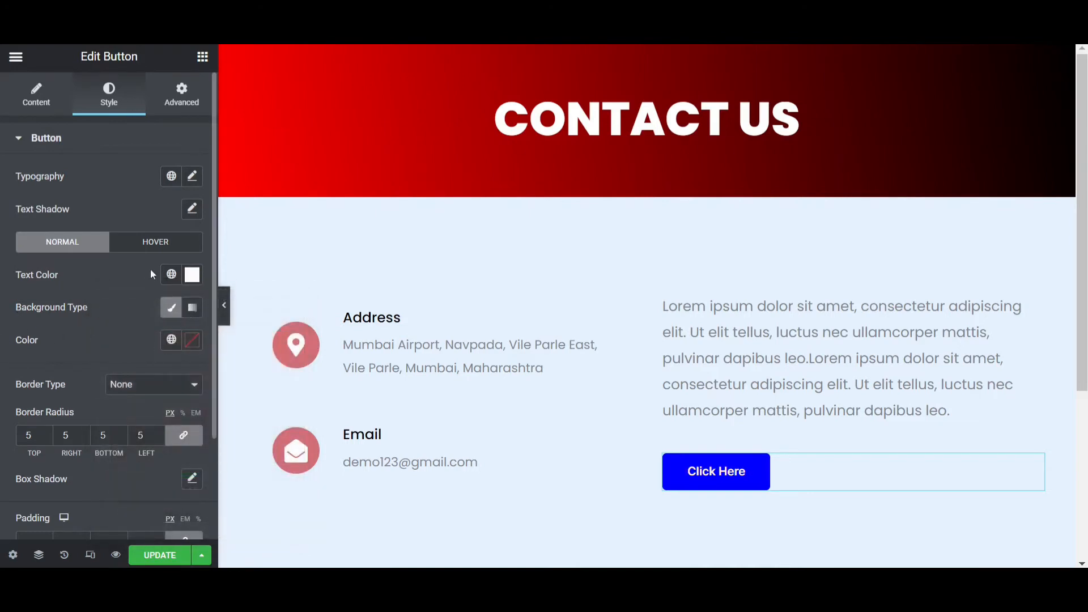
left_click(158, 245)
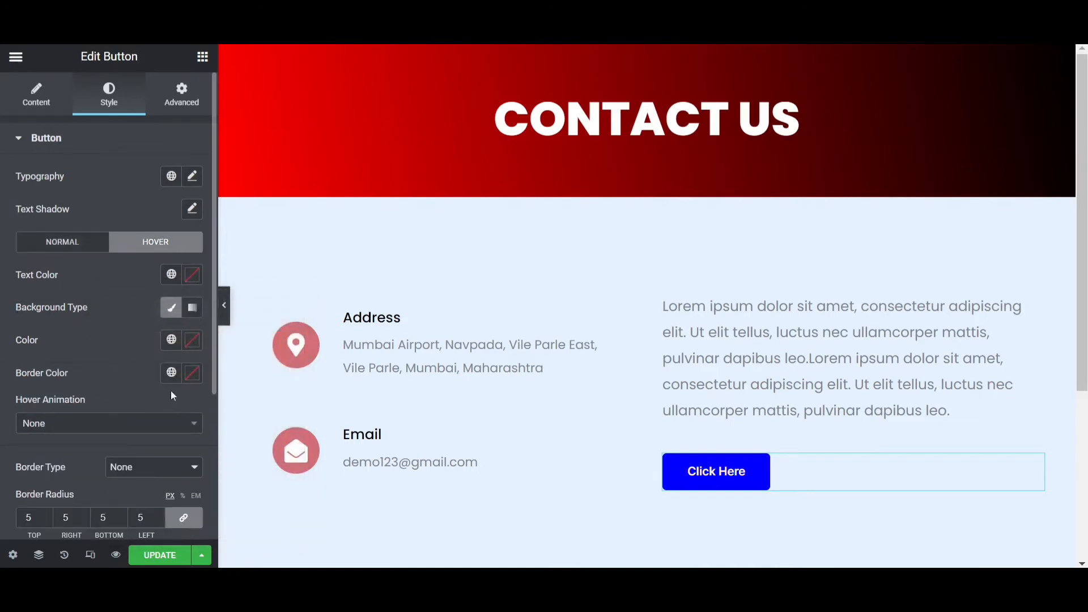
left_click(67, 244)
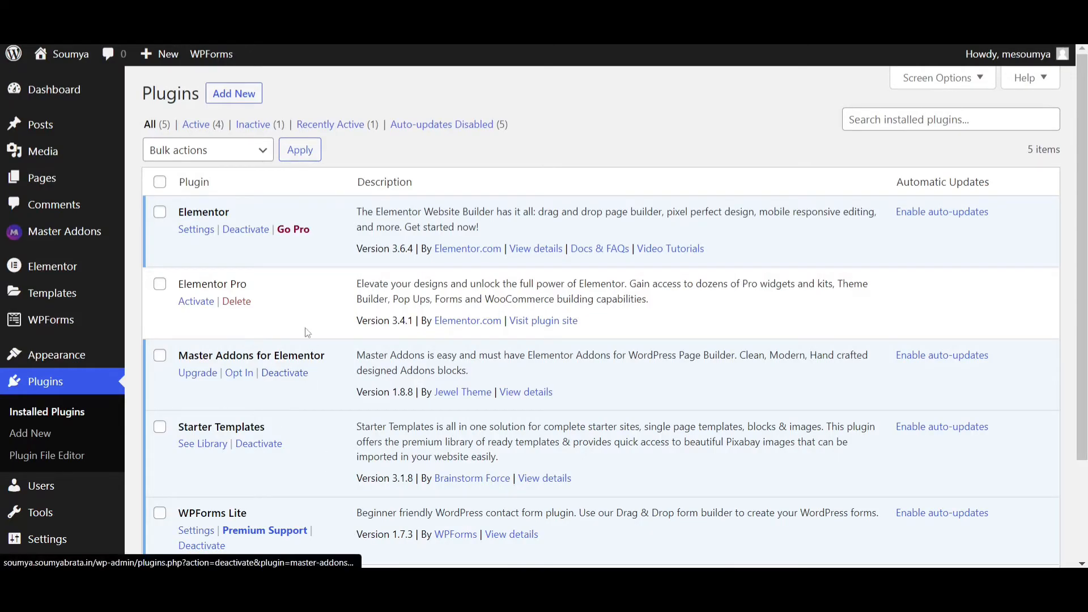
Search the plugin directory for custom css, and install and activate Simple Custom CSS and JS.
scroll(267, 339, "down", 3)
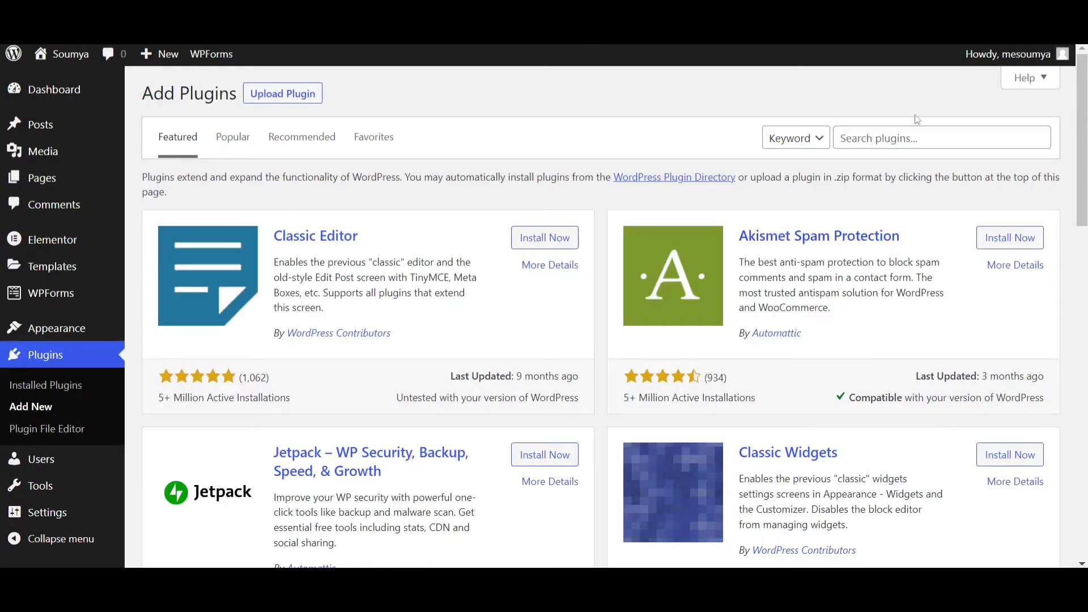
left_click(916, 138)
type("cu")
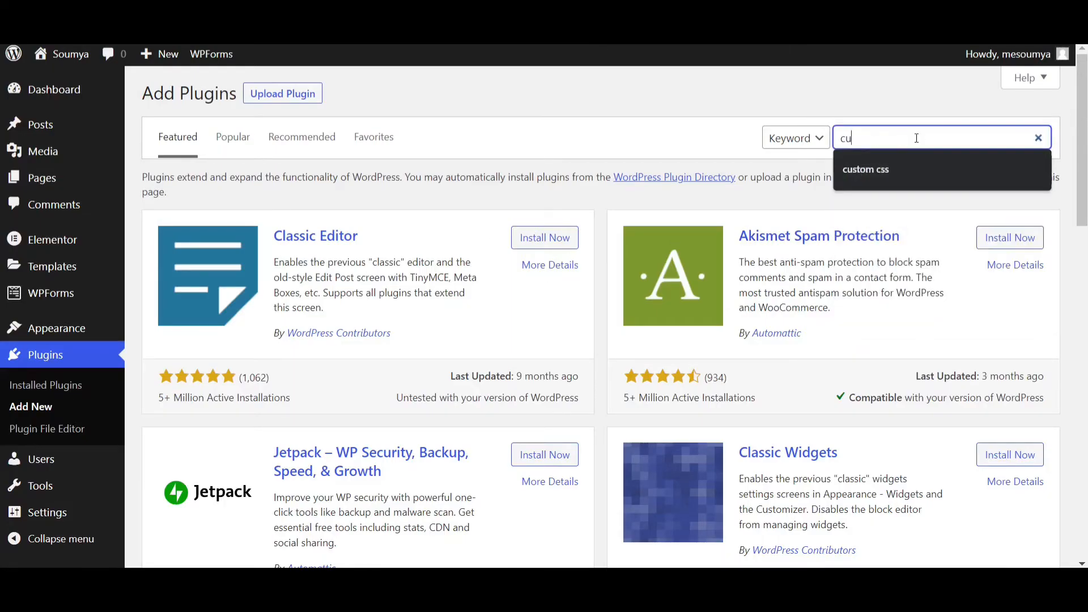
left_click(872, 170)
left_click(545, 227)
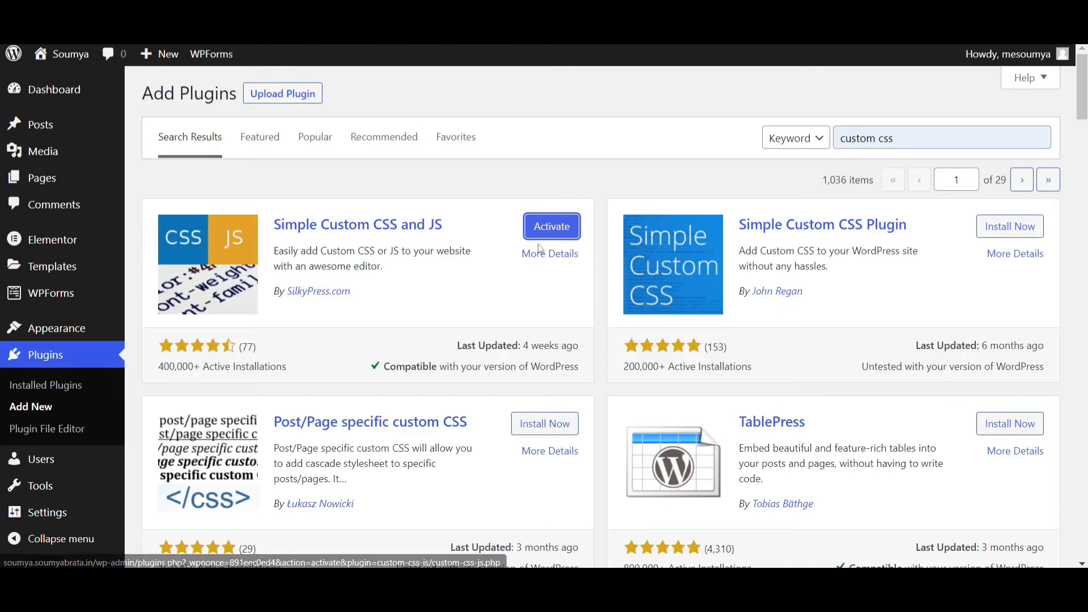
left_click(567, 236)
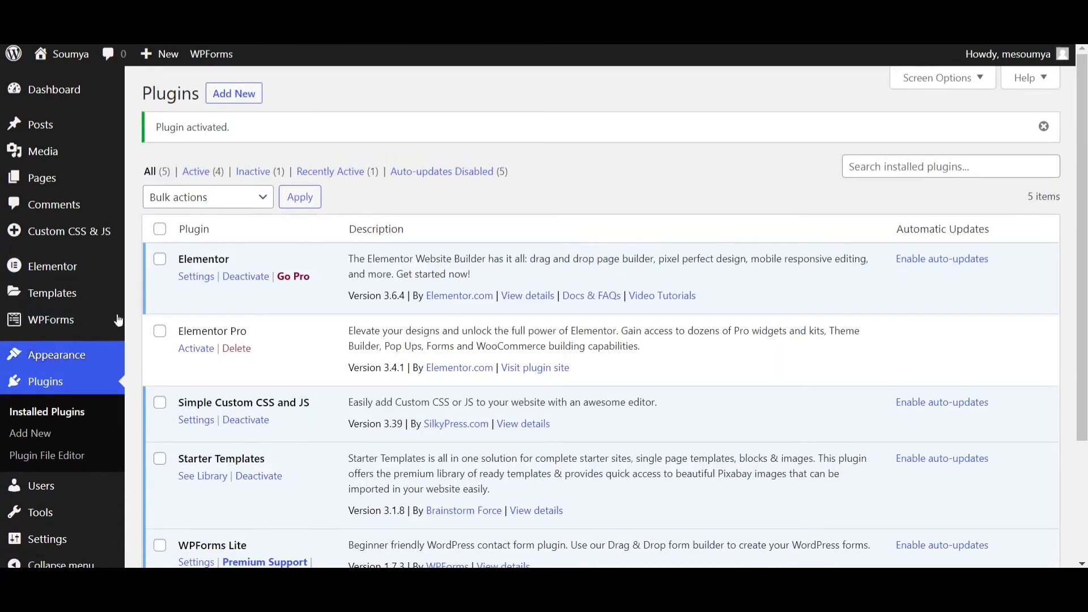
Open the Custom Code list and move the existing Button css entry to the trash.
left_click(69, 231)
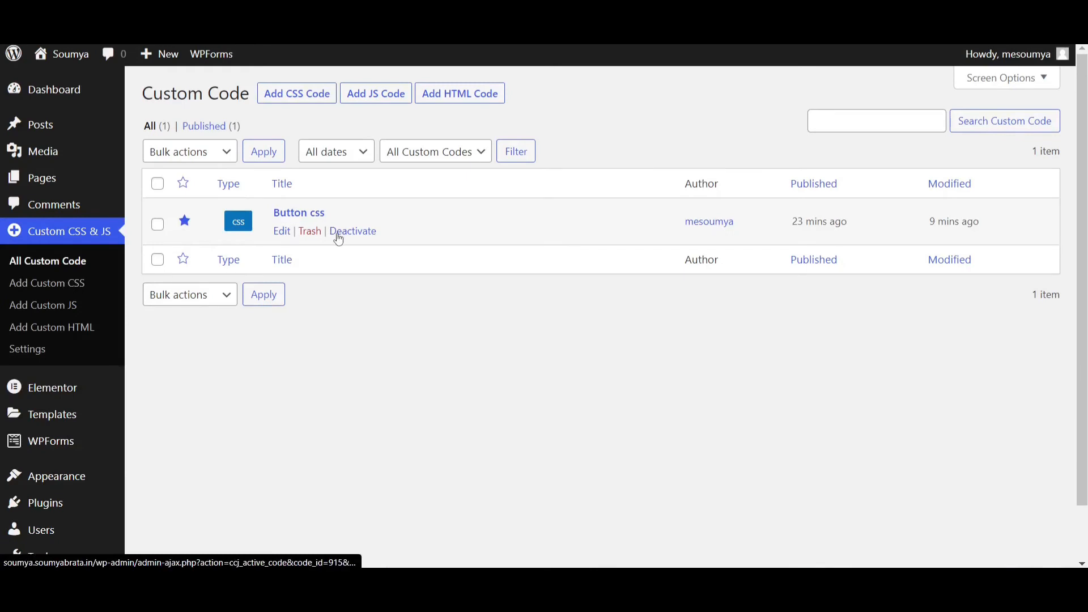
left_click(306, 229)
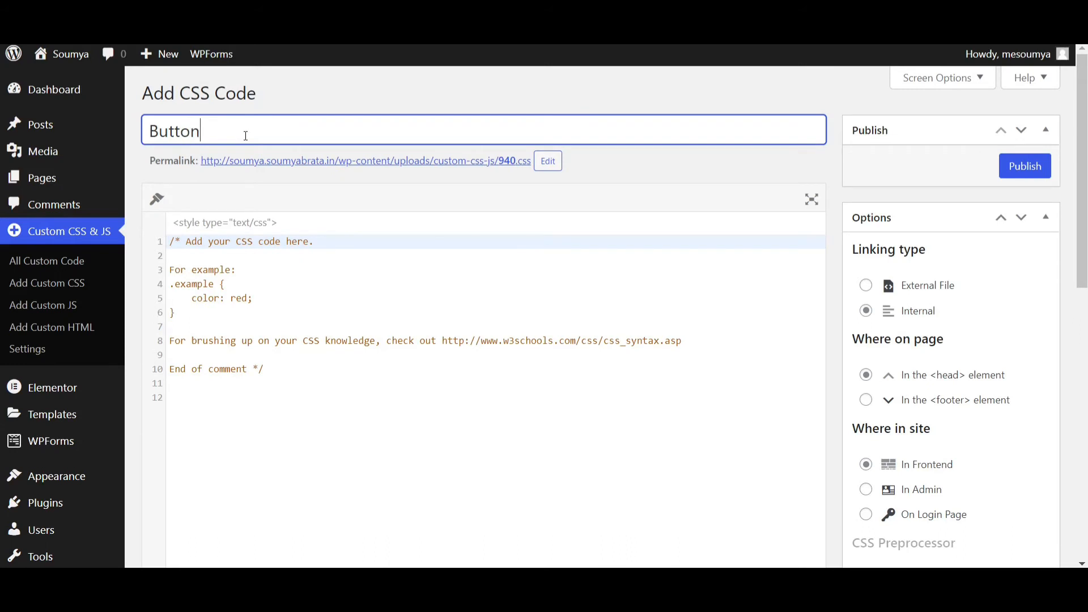
Publish a new custom CSS code titled Button css with its placeholder comment removed.
type("cvs")
key("BackSpace")
key("BackSpace")
type("ss")
left_click_drag(216, 431, 150, 249)
key("BackSpace")
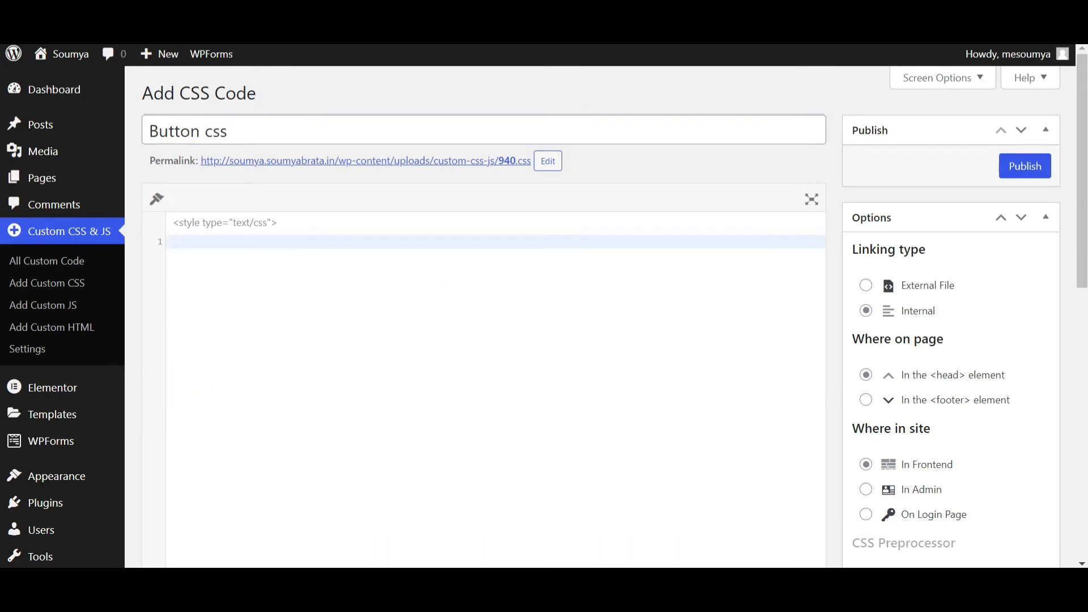
left_click(1024, 166)
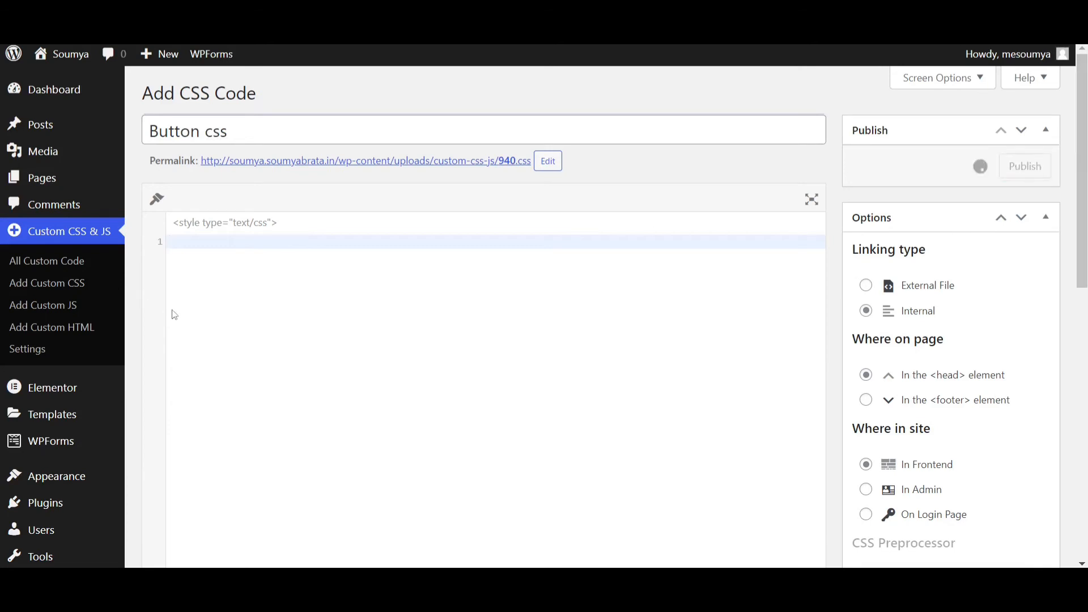
left_click_drag(225, 484, 169, 287)
key("BackSpace")
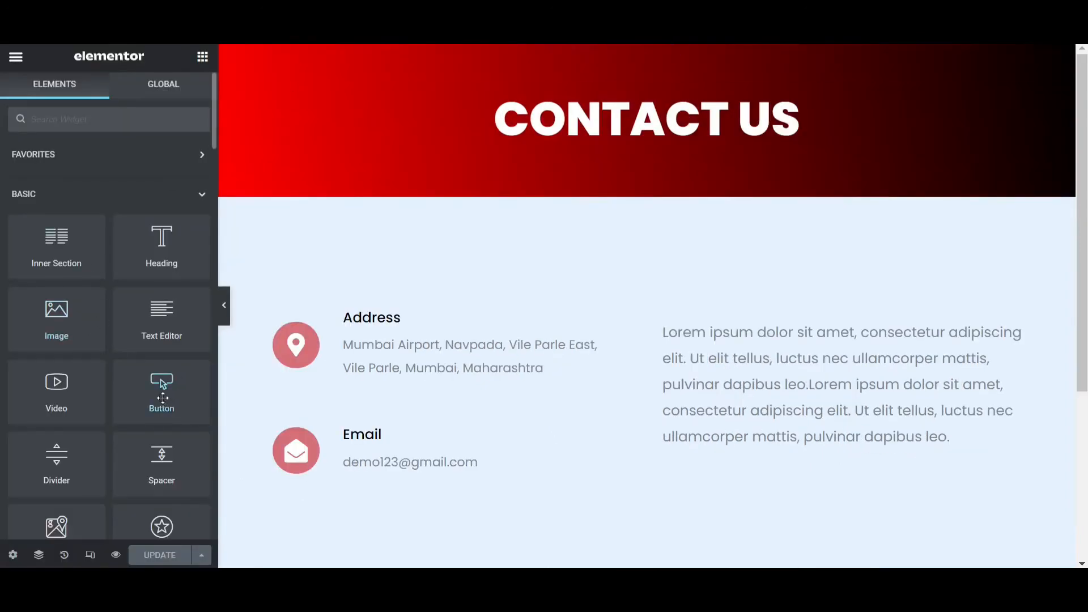
Add a Button widget below the Contact Us paragraph, and set its background-color to red in the live page's browser inspector.
left_click_drag(162, 391, 713, 445)
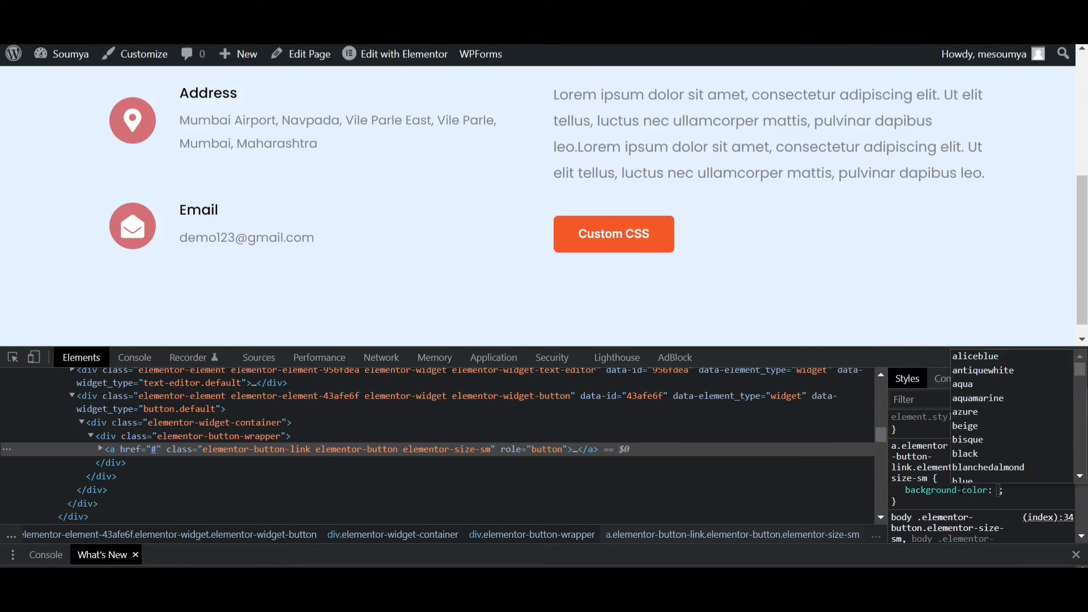
type("red")
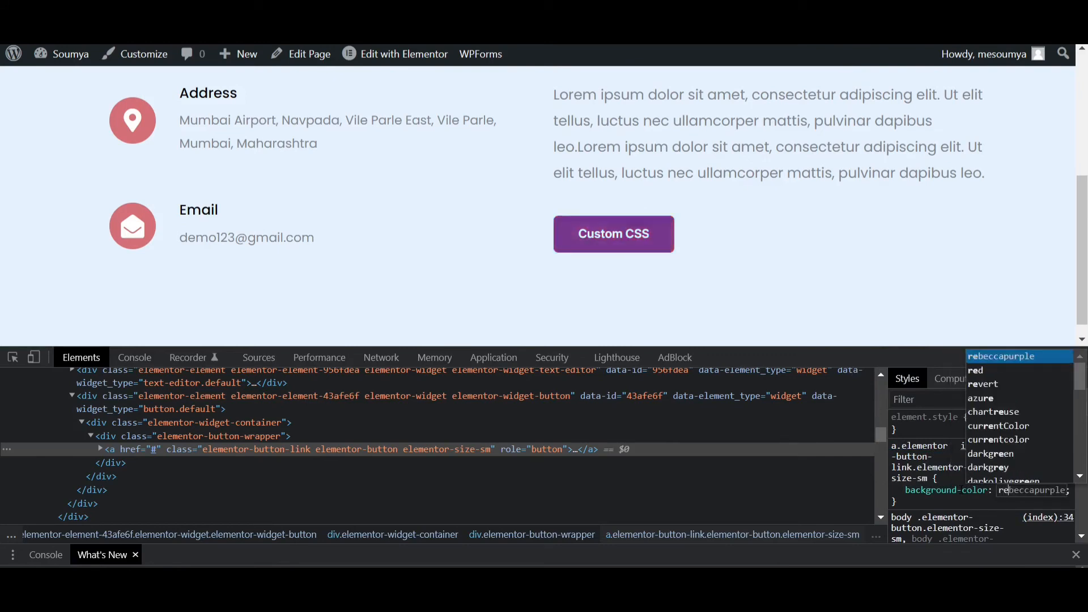